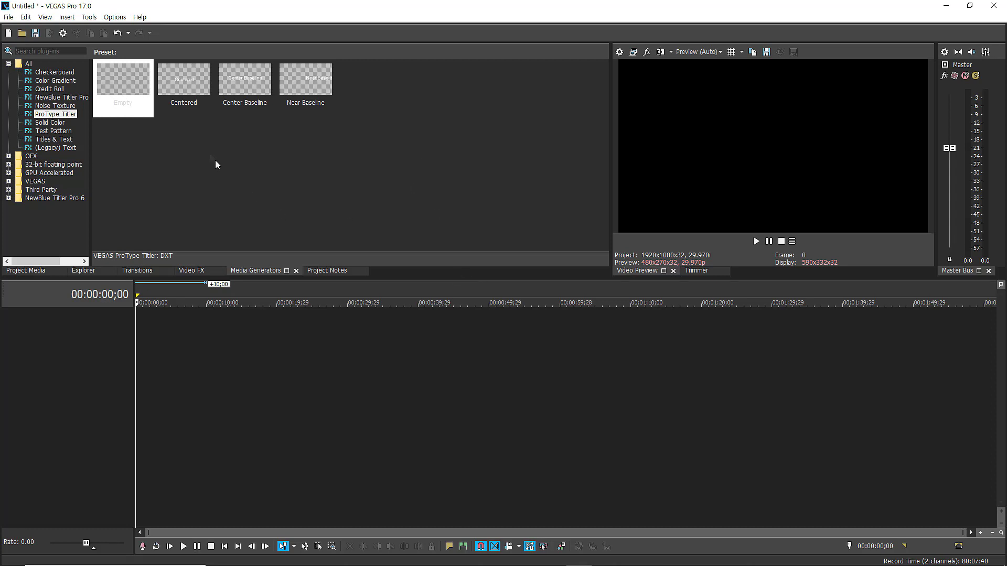
Add an empty ProType Titler event at the start of the timeline
{"action": "left_click", "coordinate": [115, 83]}
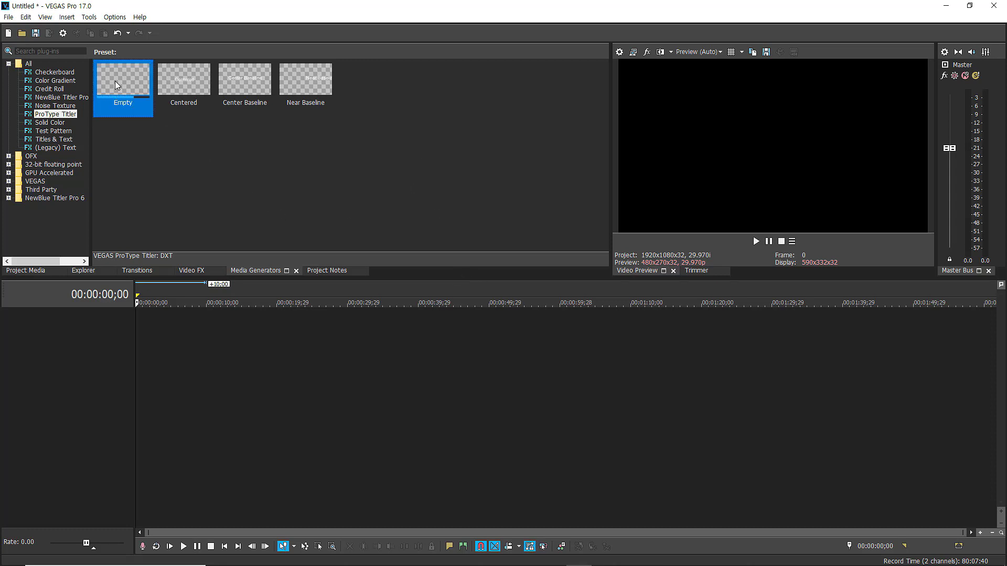
{"action": "left_click_drag", "start_coordinate": [127, 74], "coordinate": [288, 383]}
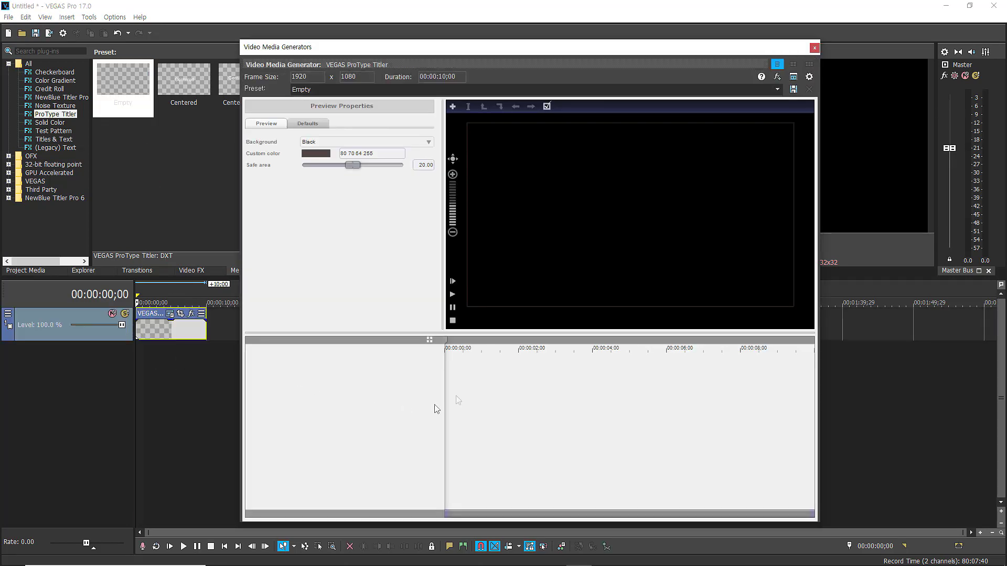
Sample the animated text presets in the ProType Titler collections and insert the Slide preset into the title
{"action": "left_click", "coordinate": [429, 340]}
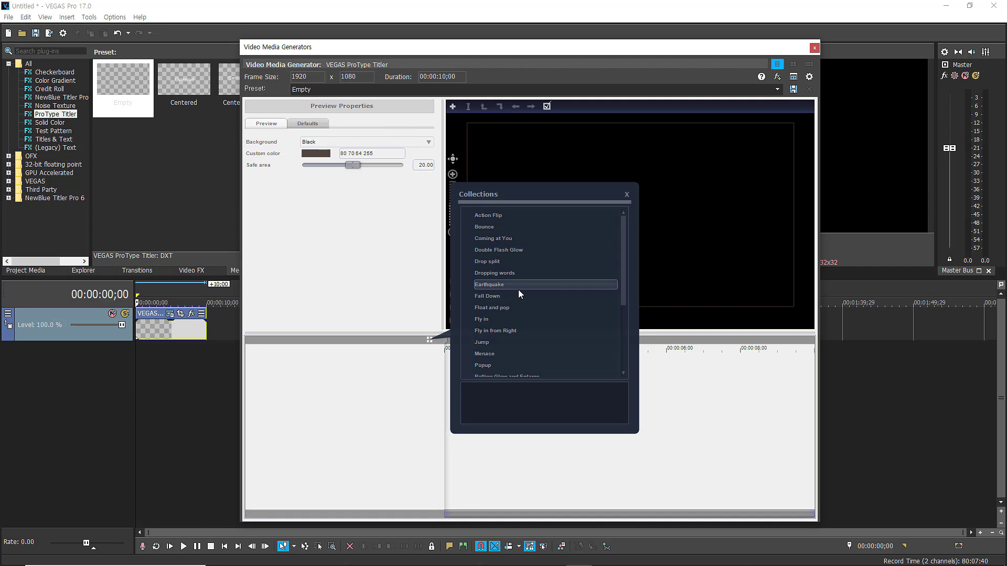
{"action": "left_click", "coordinate": [502, 250]}
{"action": "scroll", "coordinate": [530, 291], "scroll_direction": "down", "scroll_amount": 3}
{"action": "left_click", "coordinate": [489, 281]}
{"action": "left_click", "coordinate": [496, 297]}
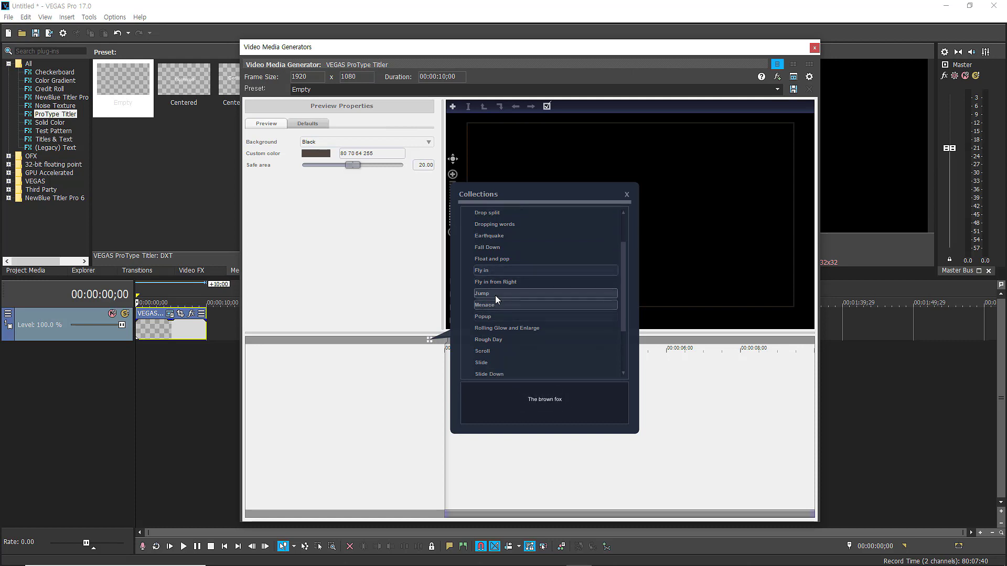
{"action": "scroll", "coordinate": [531, 319], "scroll_direction": "down", "scroll_amount": 1}
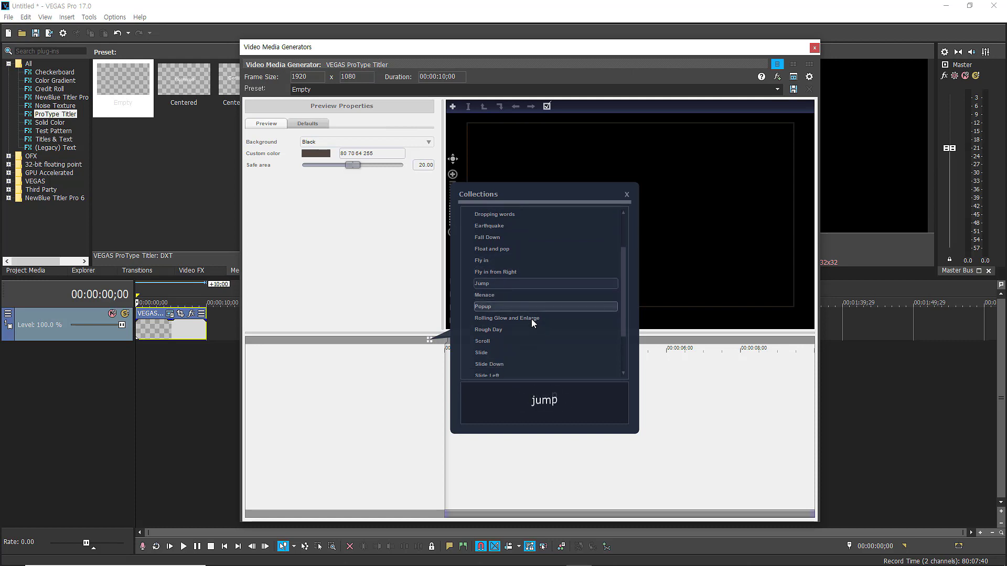
{"action": "left_click", "coordinate": [489, 339]}
{"action": "scroll", "coordinate": [552, 323], "scroll_direction": "down", "scroll_amount": 1}
{"action": "left_click", "coordinate": [480, 334]}
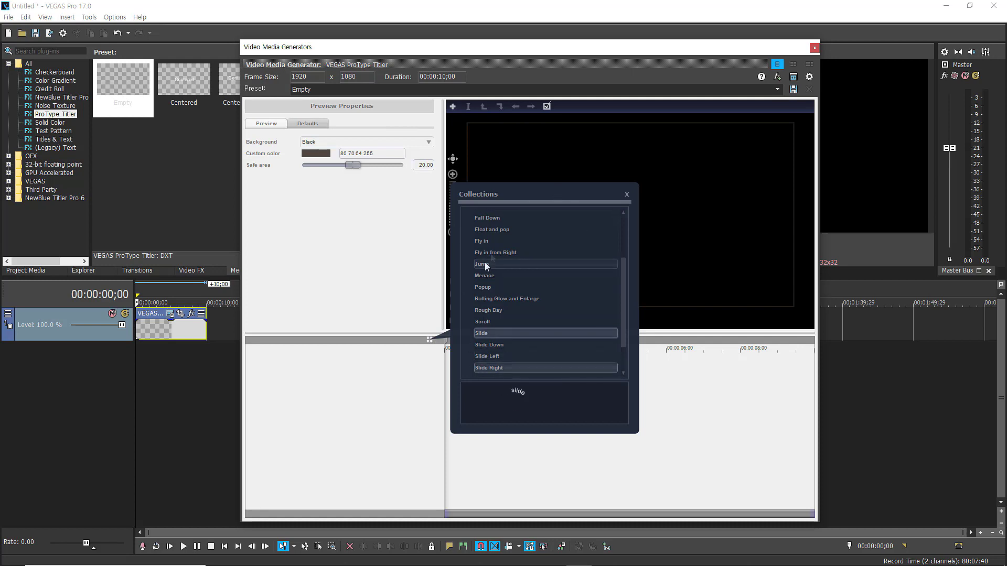
{"action": "double_click", "coordinate": [483, 335]}
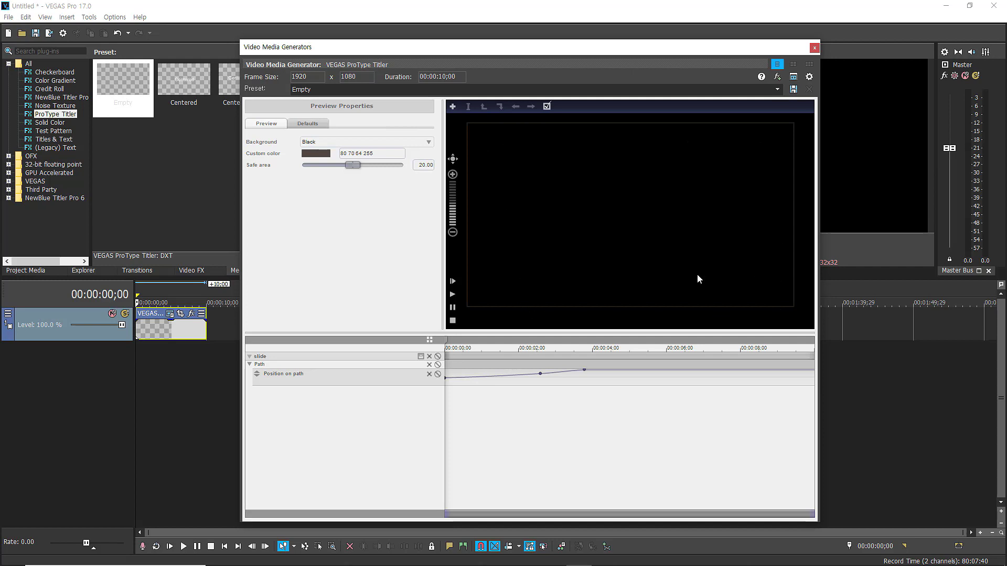
Replace the "slide" text in the title with "sonyvegas", leave text editing and close the generator
{"action": "scroll", "coordinate": [656, 198], "scroll_direction": "down", "scroll_amount": 2}
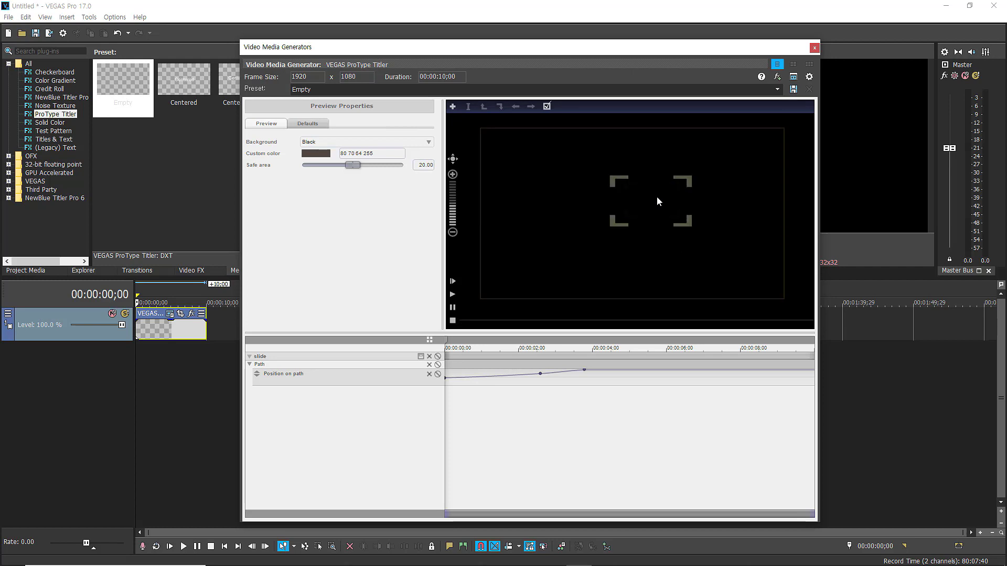
{"action": "scroll", "coordinate": [657, 197], "scroll_direction": "down", "scroll_amount": 4}
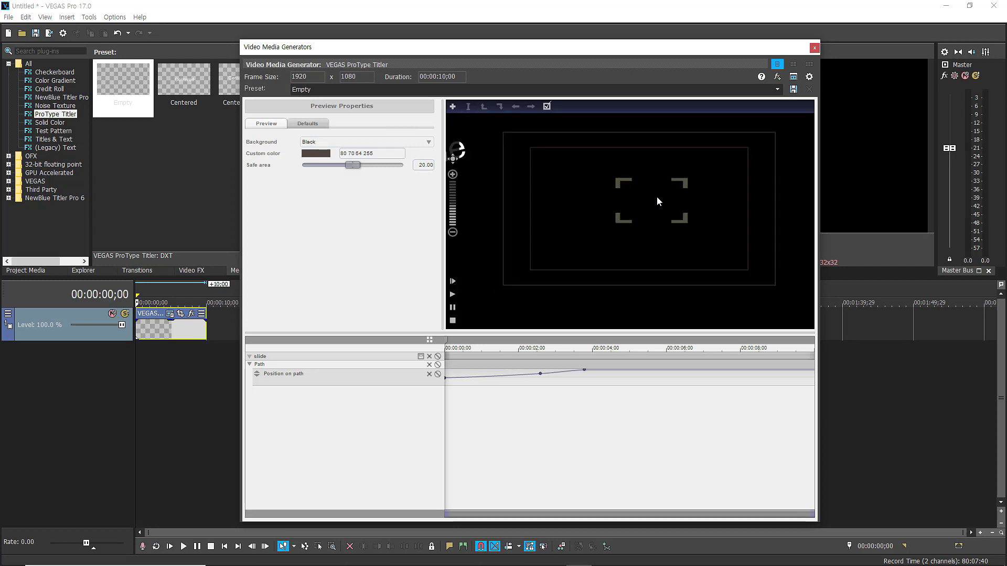
{"action": "scroll", "coordinate": [656, 197], "scroll_direction": "down", "scroll_amount": 2}
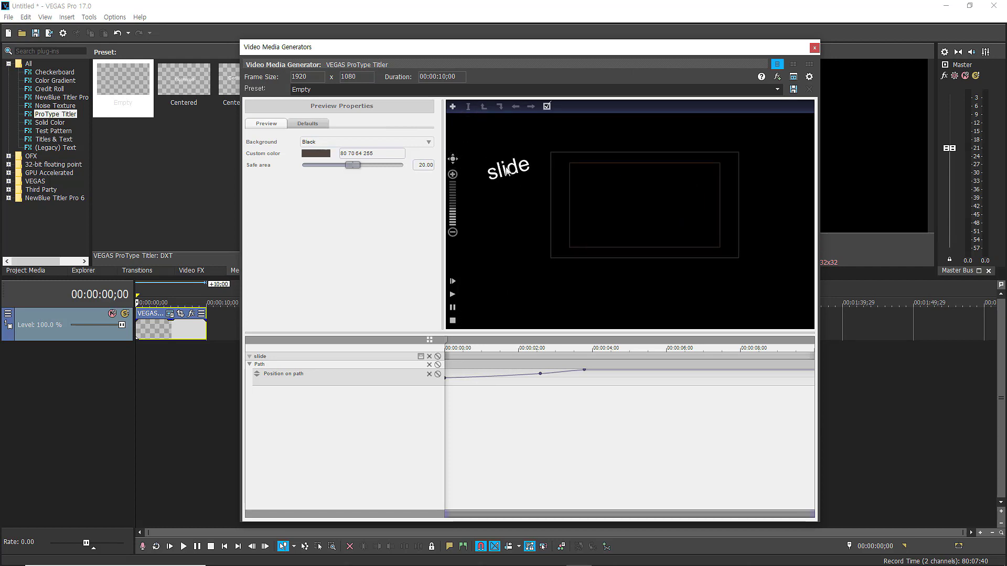
{"action": "scroll", "coordinate": [508, 140], "scroll_direction": "up", "scroll_amount": 3}
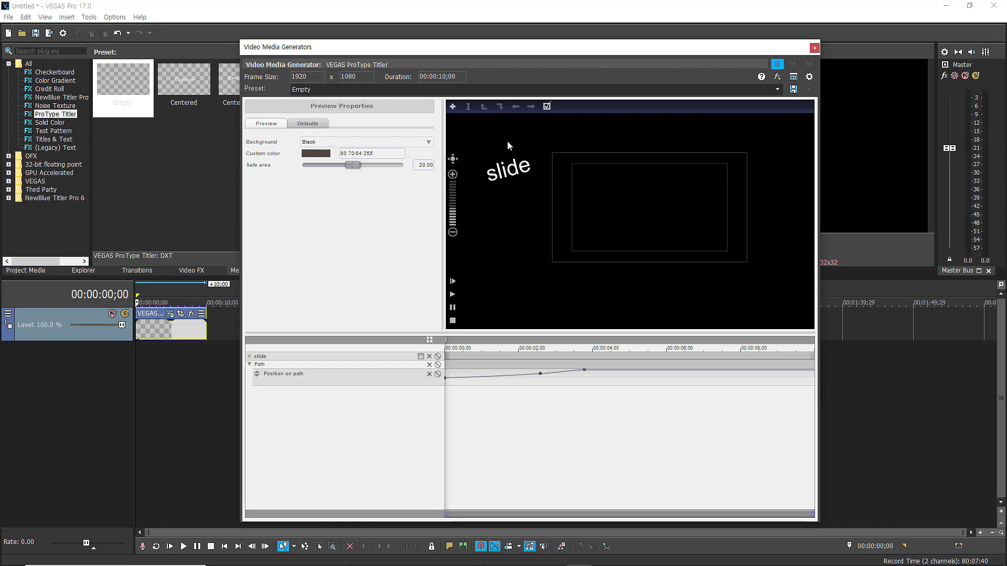
{"action": "left_click", "coordinate": [520, 171]}
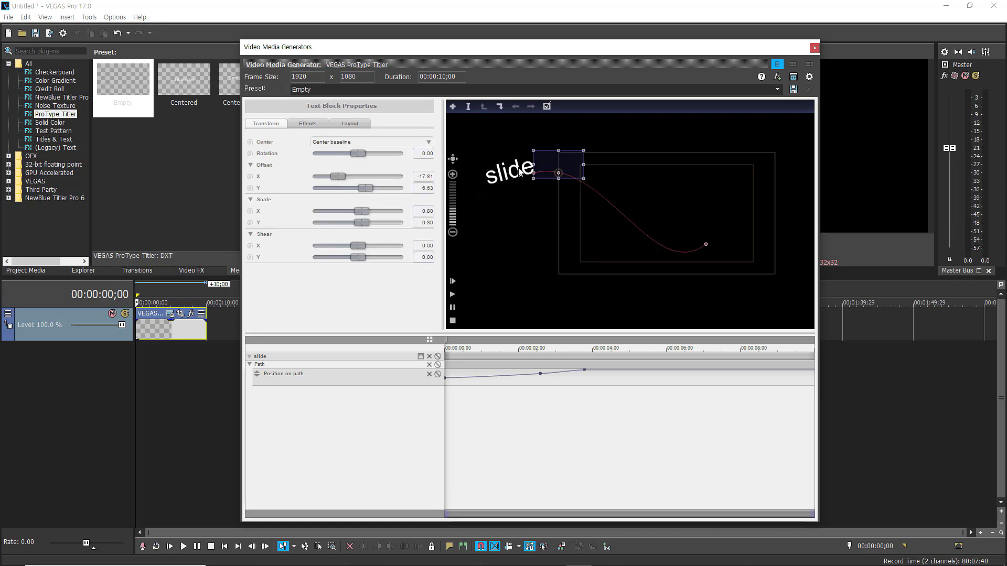
{"action": "left_click", "coordinate": [468, 107]}
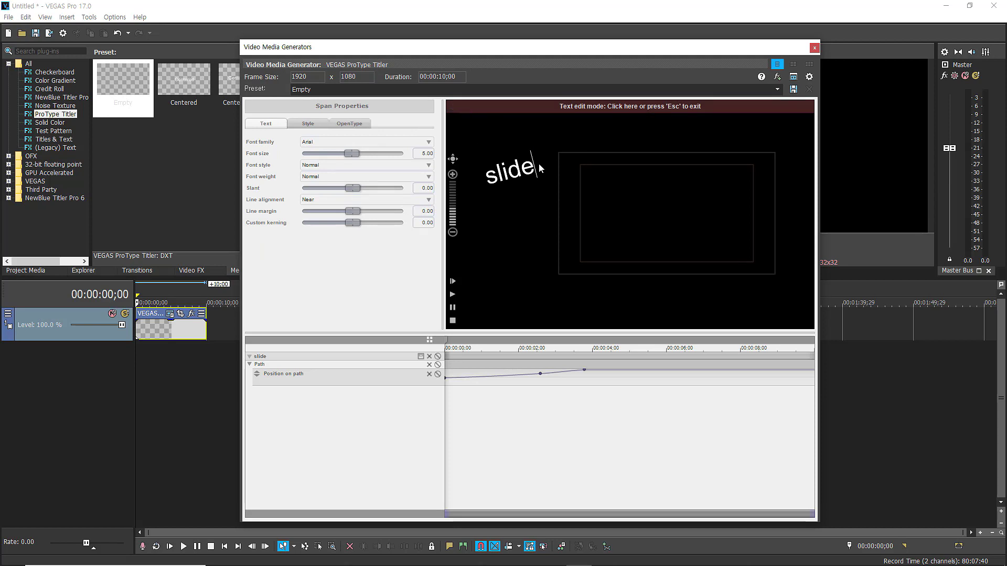
{"action": "left_click", "coordinate": [483, 182]}
{"action": "mouse_move", "coordinate": [492, 188]}
{"action": "left_mouse_down"}
{"action": "mouse_move", "coordinate": [543, 168]}
{"action": "mouse_move", "coordinate": [496, 178]}
{"action": "mouse_move", "coordinate": [507, 177]}
{"action": "left_mouse_up"}
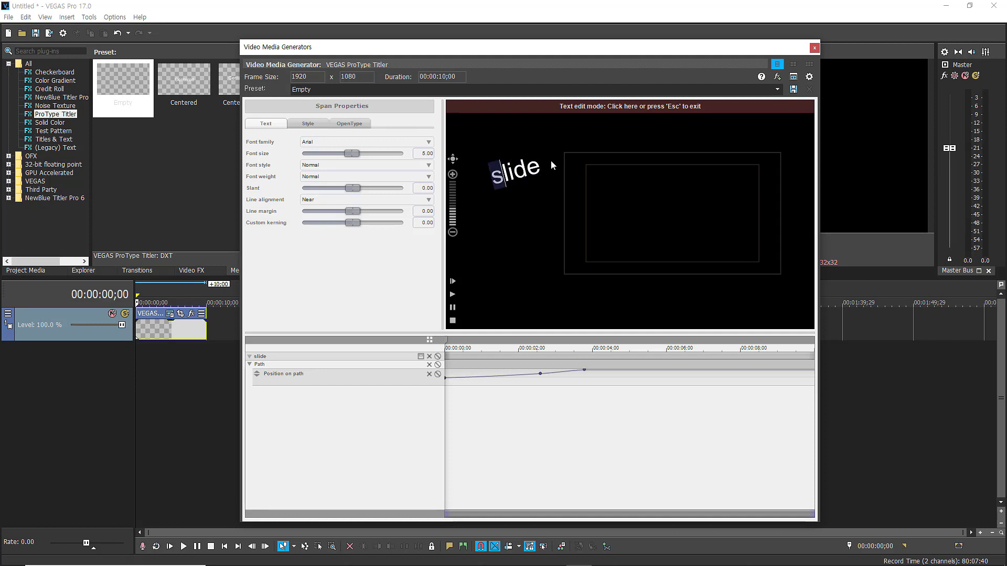
{"action": "left_click_drag", "start_coordinate": [493, 181], "coordinate": [540, 172]}
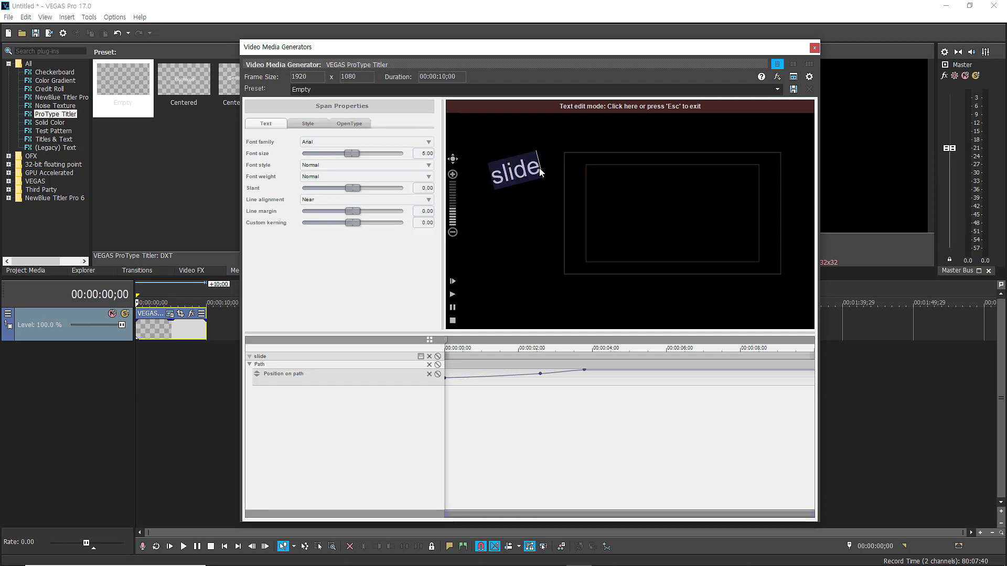
{"action": "type", "text": "sony"}
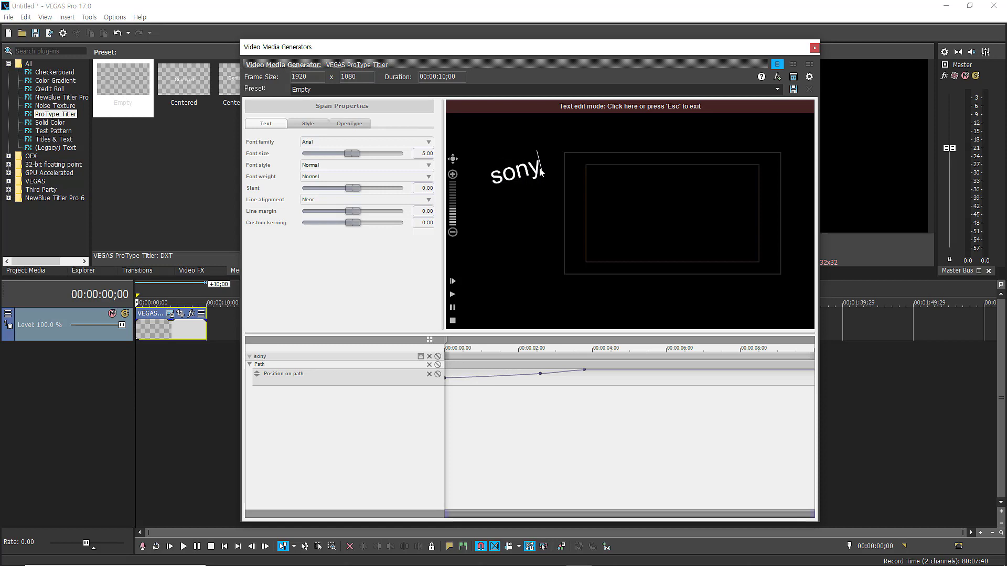
{"action": "type", "text": "vegas"}
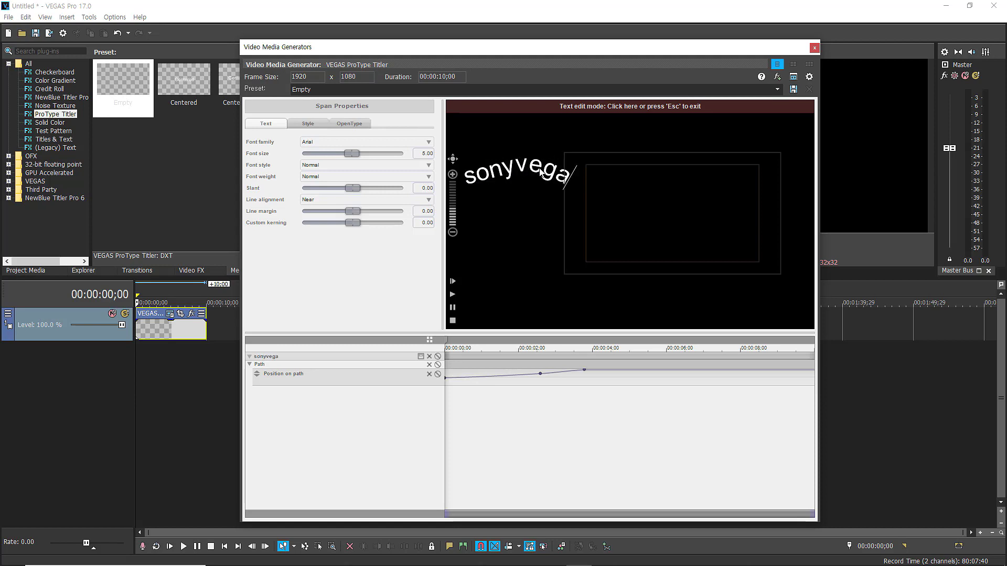
{"action": "left_click", "coordinate": [647, 107]}
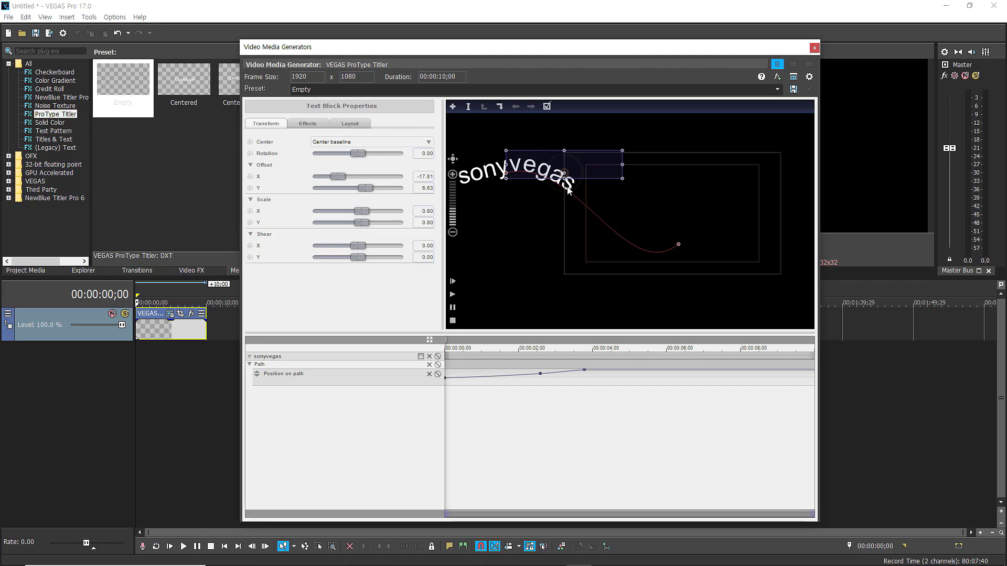
{"action": "left_click", "coordinate": [815, 48]}
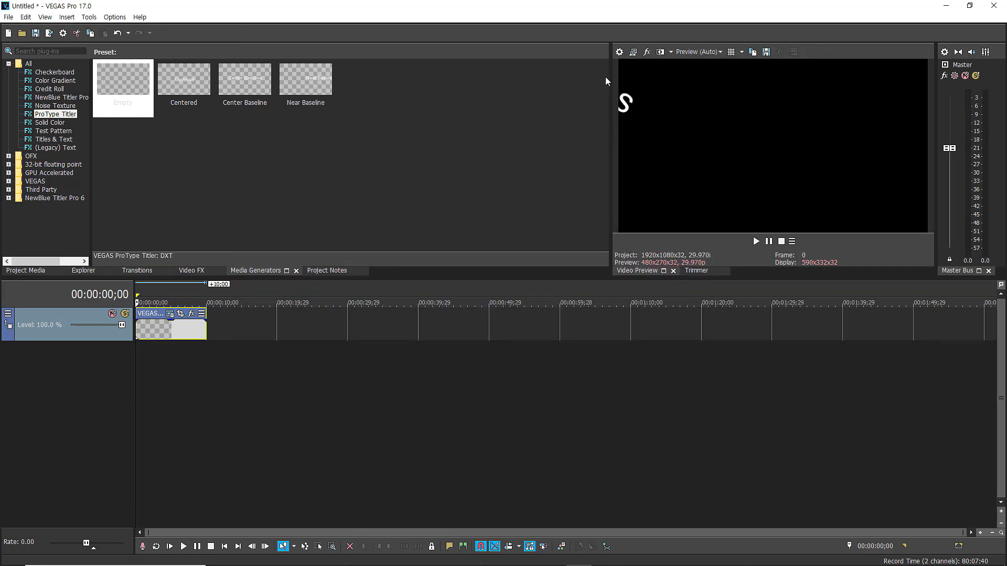
{"action": "left_click_drag", "start_coordinate": [591, 83], "coordinate": [664, 128]}
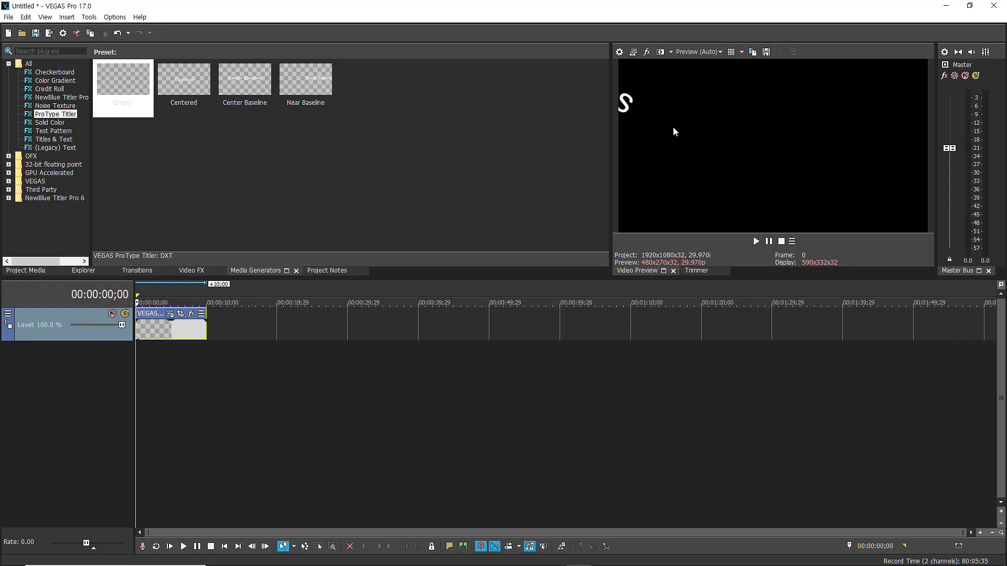
Reopen the title's generator and shift the "sonyvegas" text block to an offset of about X -19.7, Y 6.7
{"action": "left_click", "coordinate": [170, 314]}
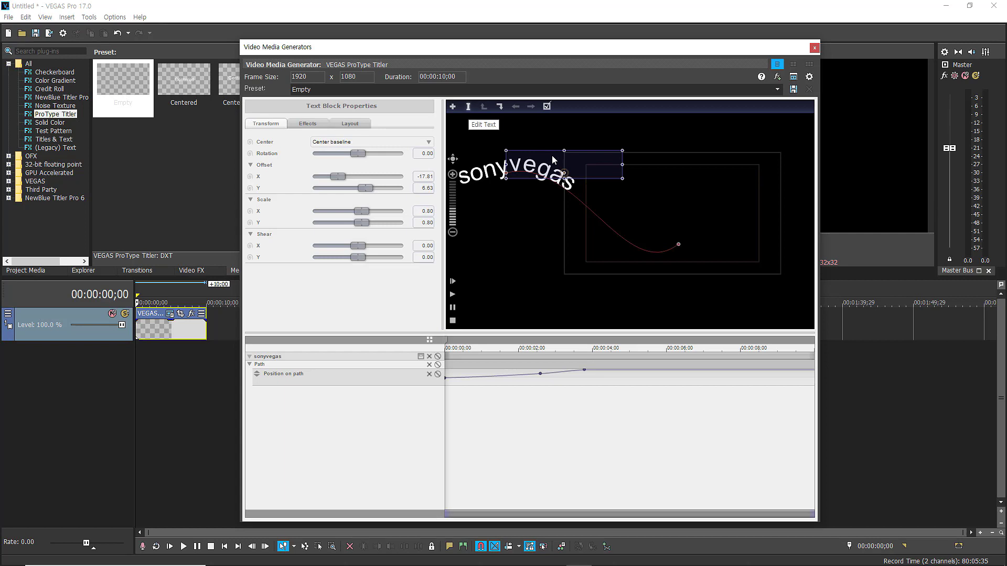
{"action": "left_click_drag", "start_coordinate": [555, 163], "coordinate": [543, 163]}
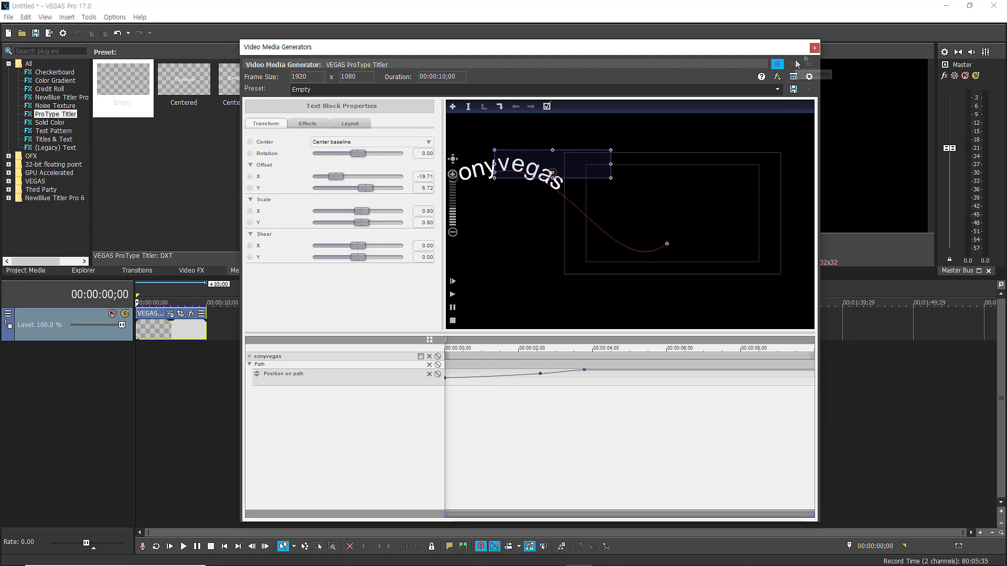
{"action": "left_click", "coordinate": [814, 48]}
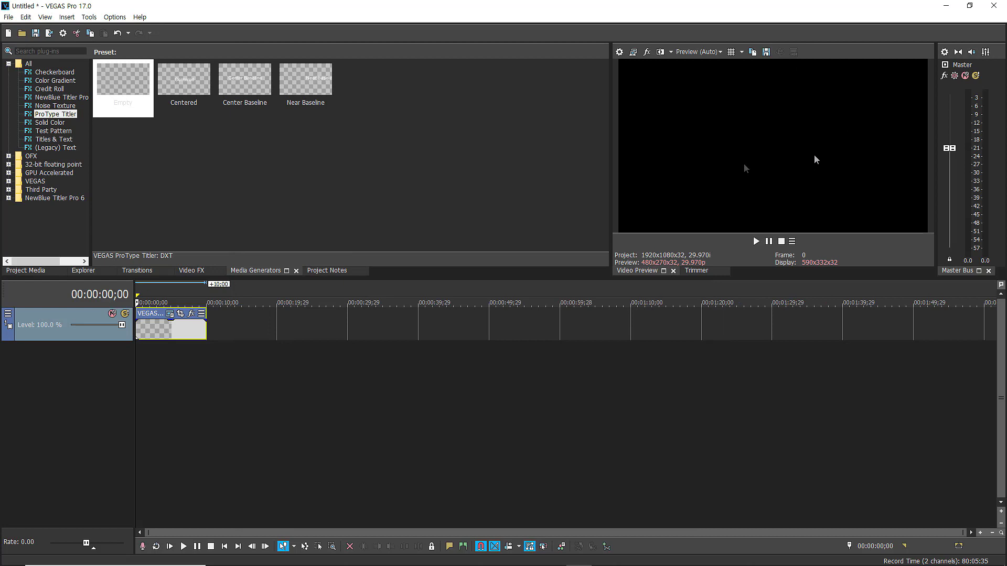
Play the title animation twice from the start of the timeline to check it, and stop playback
{"action": "left_click", "coordinate": [183, 547]}
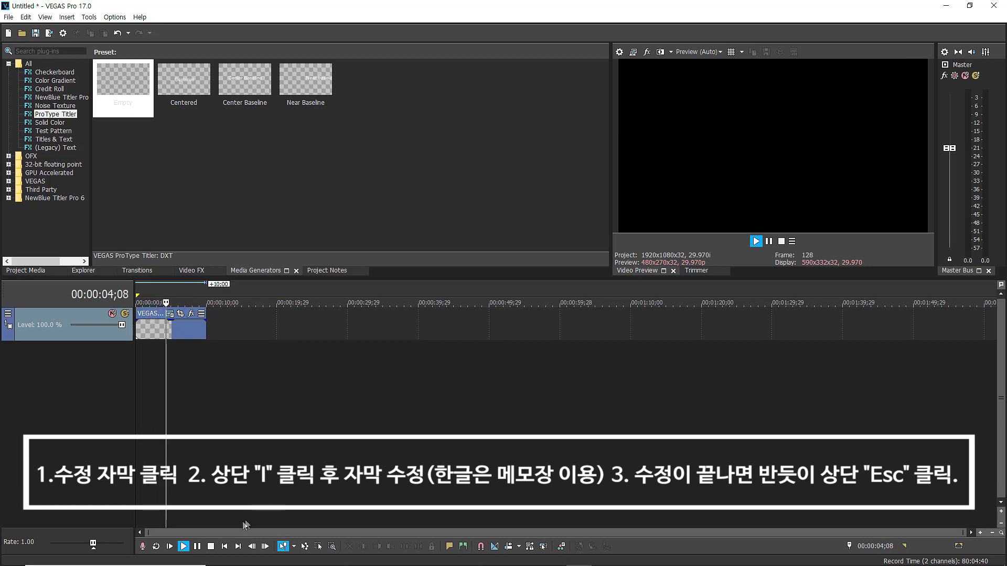
{"action": "left_click", "coordinate": [211, 546]}
{"action": "left_click", "coordinate": [184, 546]}
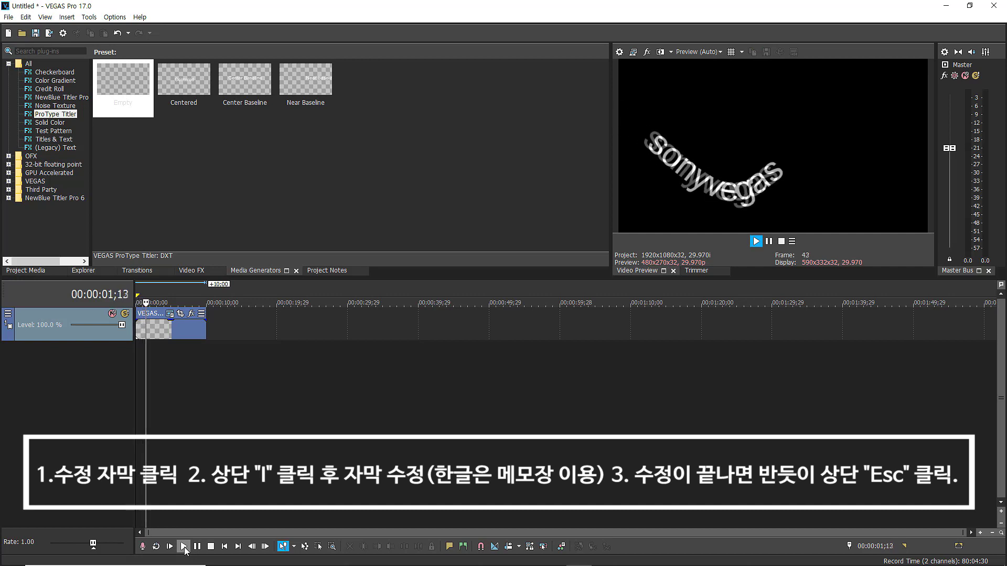
{"action": "left_click", "coordinate": [211, 546]}
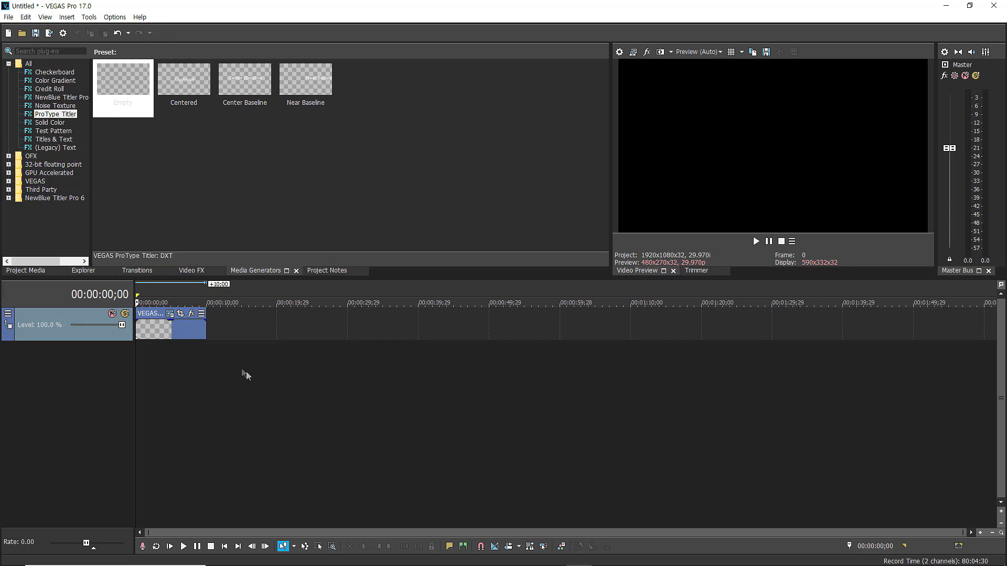
Reopen the title's generator, enter text editing and select the whole "sonyvegas" text
{"action": "left_click", "coordinate": [170, 313]}
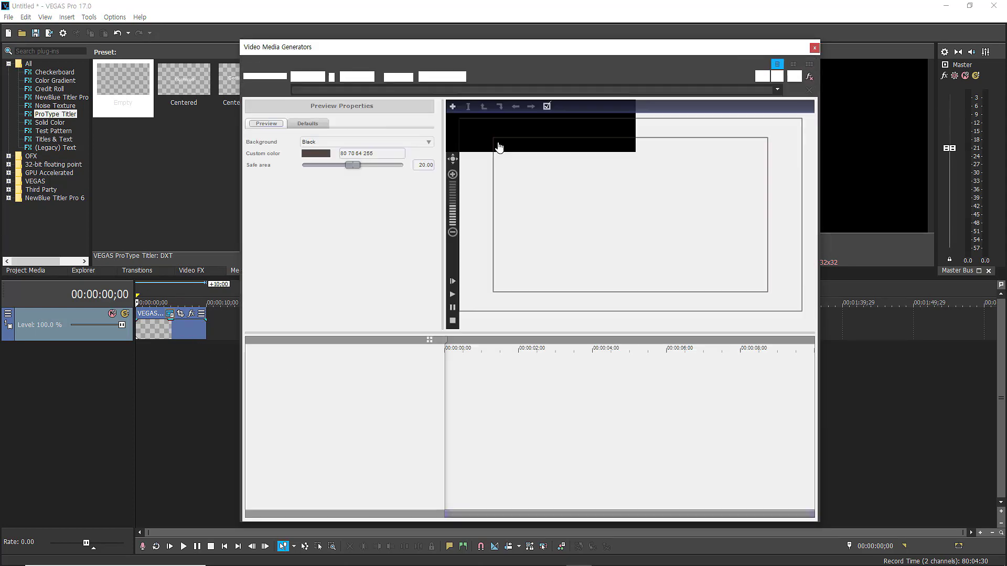
{"action": "left_click", "coordinate": [469, 107]}
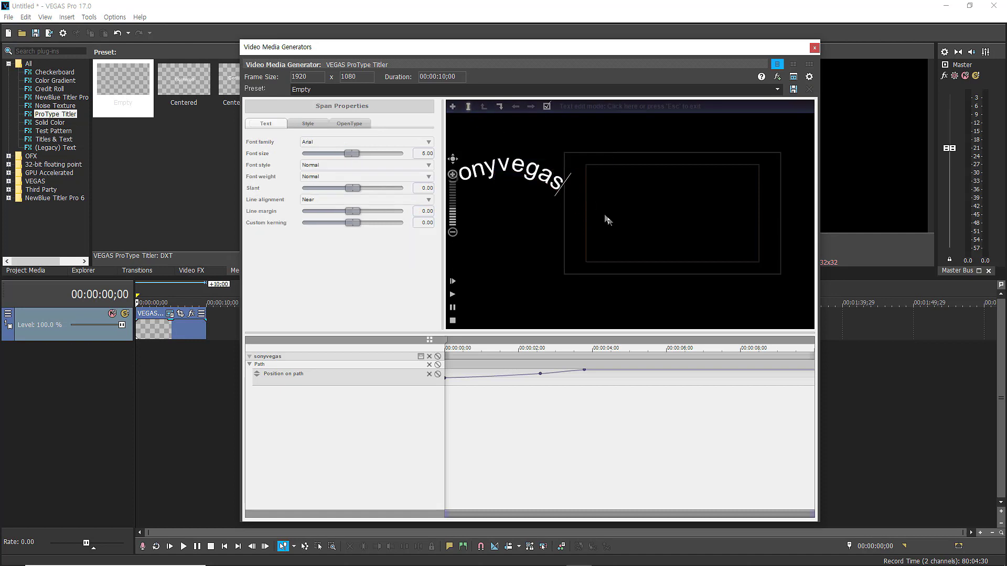
{"action": "left_click_drag", "start_coordinate": [560, 188], "coordinate": [458, 177]}
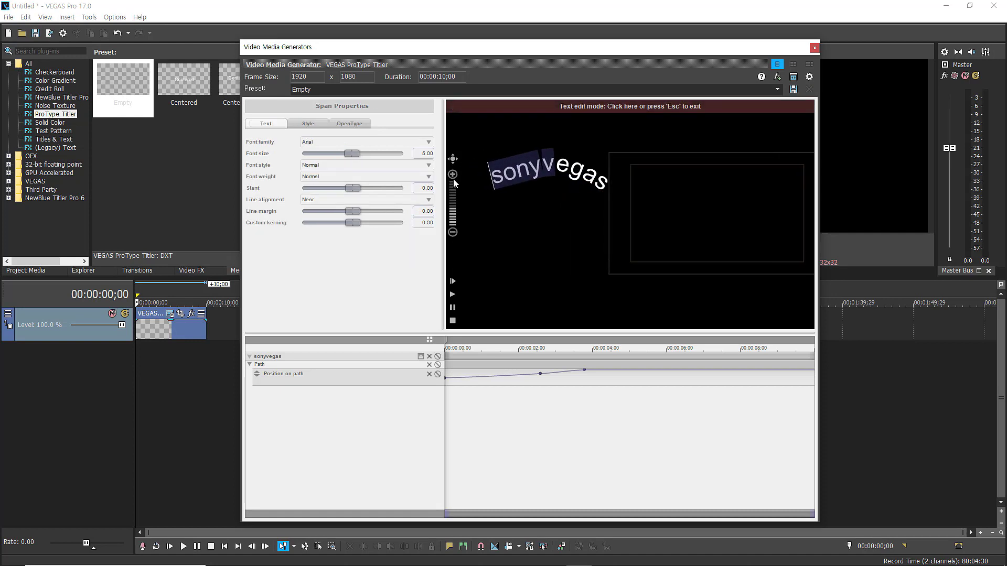
{"action": "left_click", "coordinate": [490, 180]}
{"action": "left_click_drag", "start_coordinate": [492, 183], "coordinate": [612, 189]}
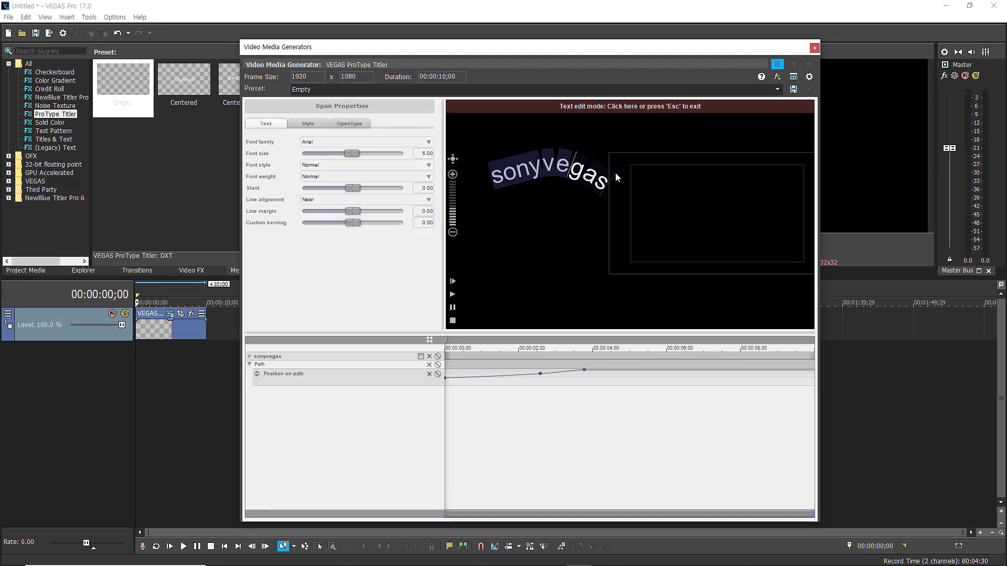
{"action": "left_click", "coordinate": [603, 183], "text": "shift"}
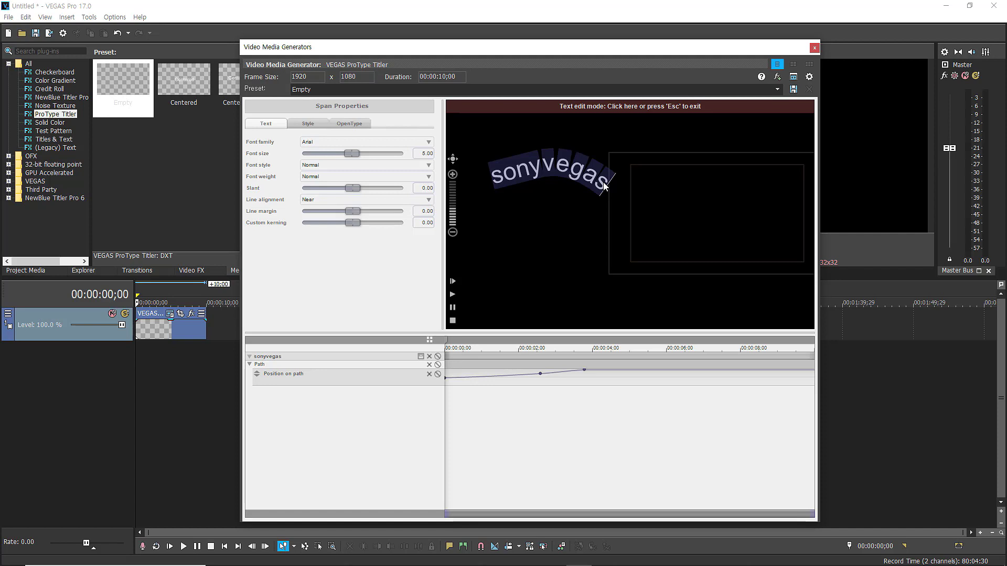
Switch to the open Notepad document, copy the whole "소니베가스 프로17" text and minimize Notepad
{"action": "mouse_move", "coordinate": [493, 564]}
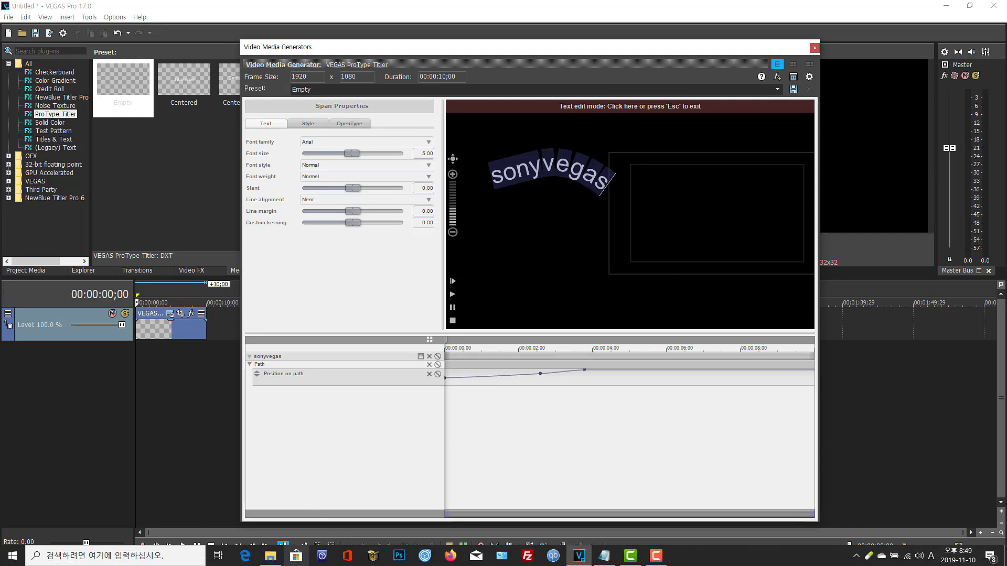
{"action": "left_click", "coordinate": [604, 562]}
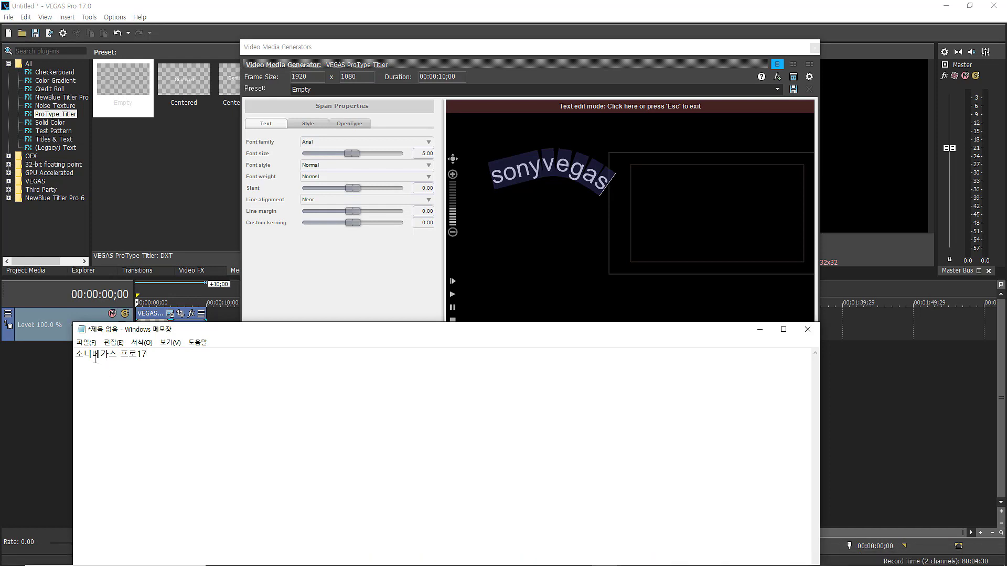
{"action": "key", "text": "shift+Left"}
{"action": "key", "text": "shift+Left"}
{"action": "key", "text": "shift+Left"}
{"action": "key", "text": "shift+Left"}
{"action": "key", "text": "shift+Left"}
{"action": "key", "text": "shift+Left"}
{"action": "key", "text": "shift+Left"}
{"action": "key", "text": "shift+Left"}
{"action": "key", "text": "shift+Left"}
{"action": "key", "text": "shift+Left"}
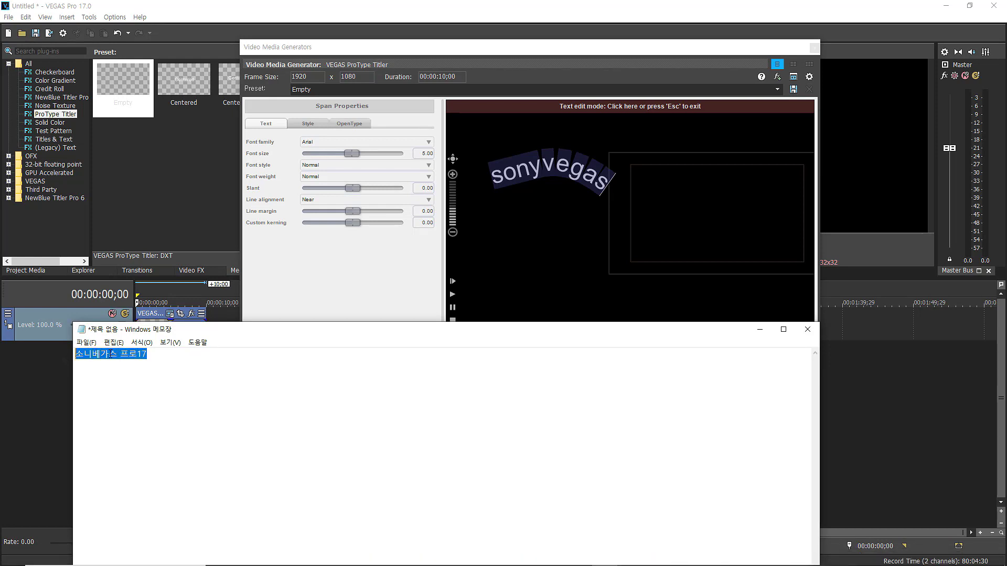
{"action": "right_click", "coordinate": [109, 354]}
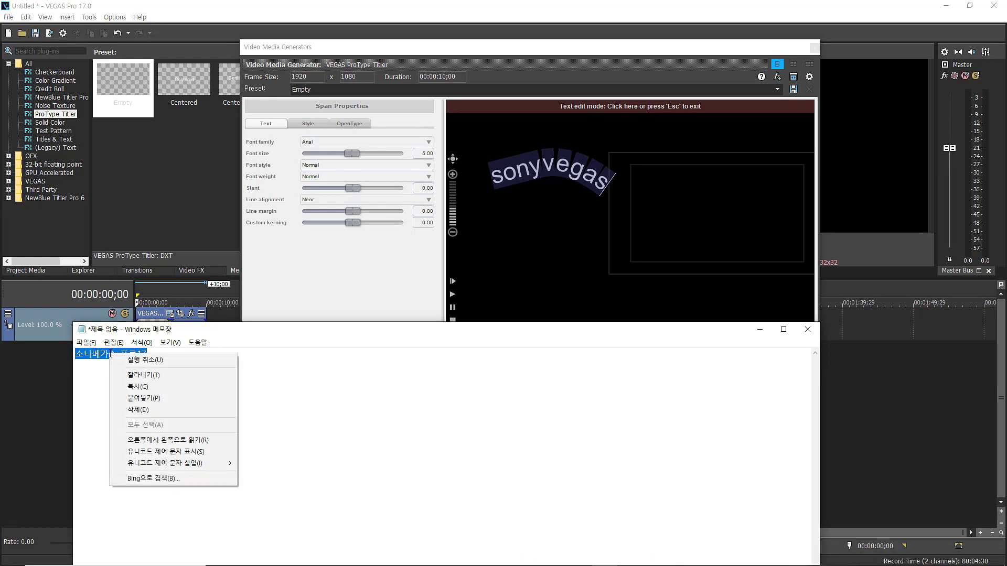
{"action": "left_click", "coordinate": [146, 389]}
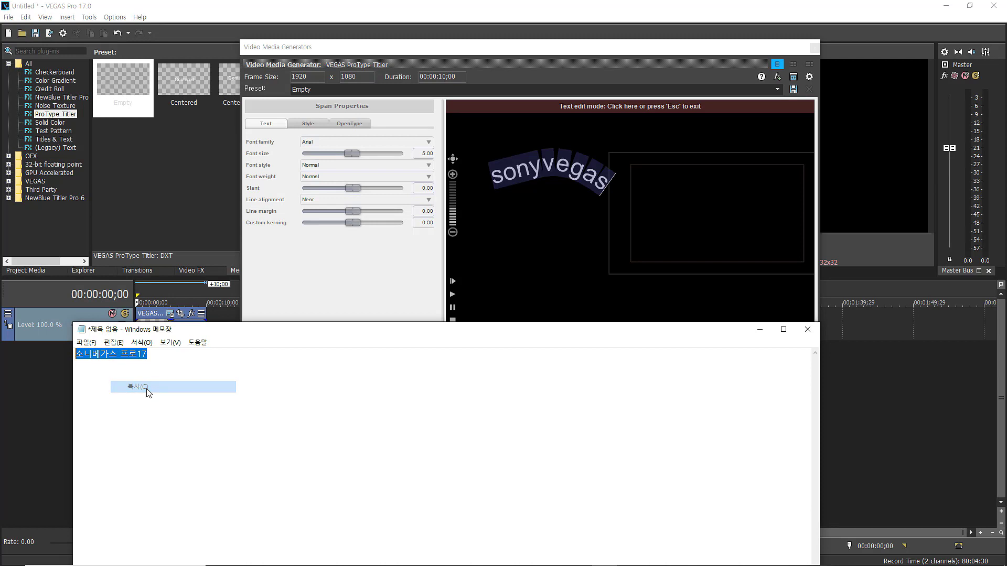
{"action": "left_click", "coordinate": [759, 332]}
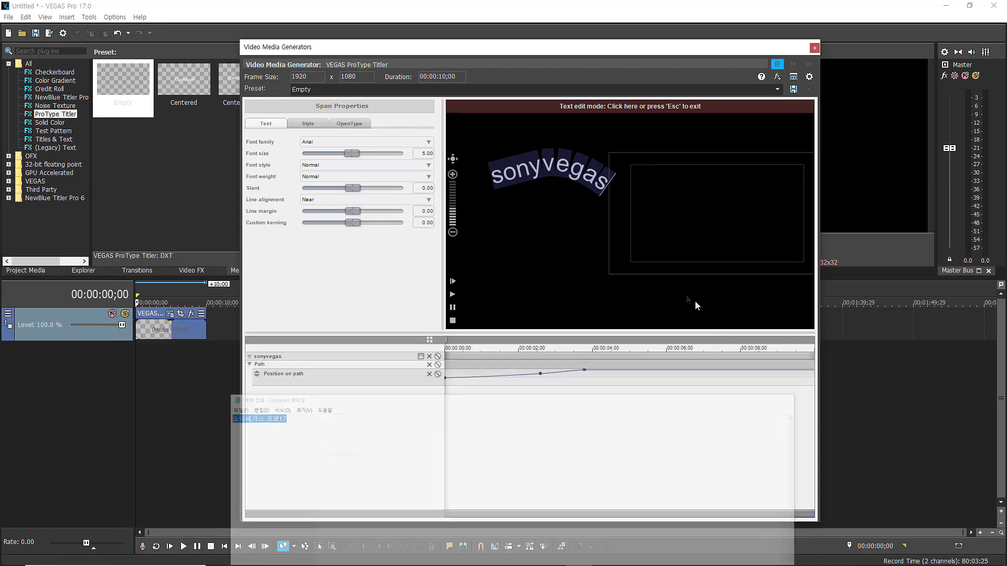
Replace the selected "sonyvegas" text with the copied wording, shift the text block to an offset of about X -24.1, Y 6.9, and close the generator
{"action": "right_click", "coordinate": [563, 169]}
{"action": "left_click", "coordinate": [587, 196]}
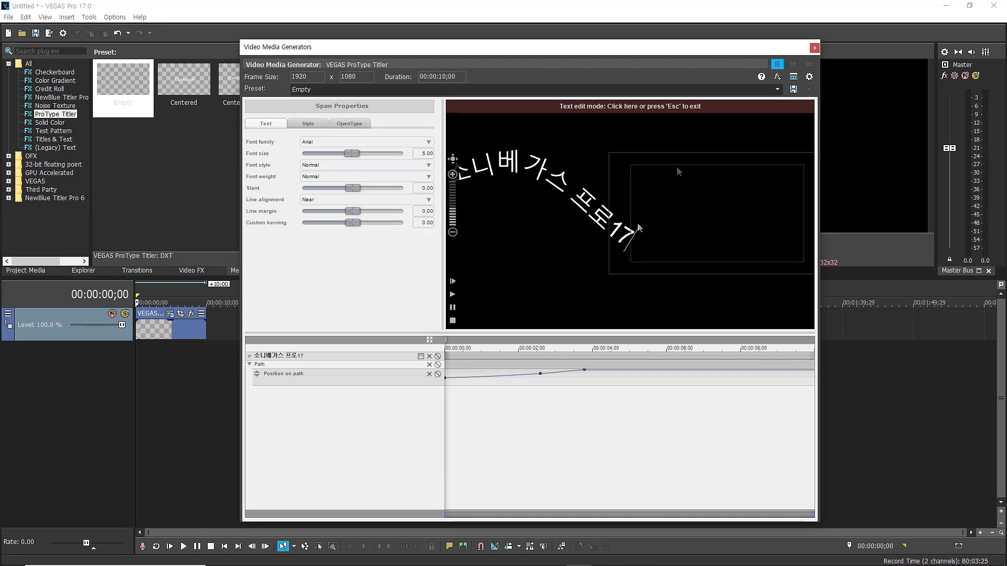
{"action": "left_click", "coordinate": [660, 108]}
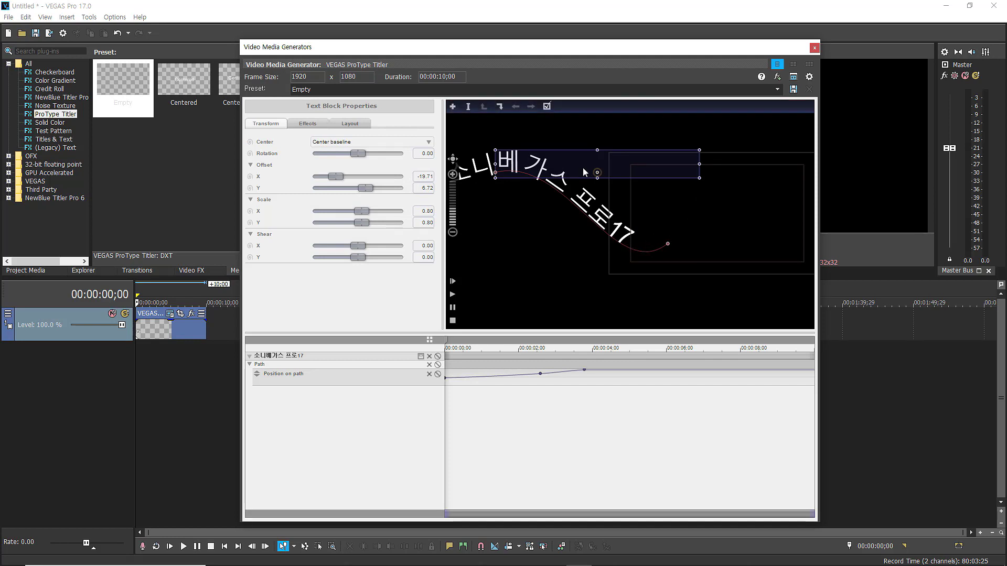
{"action": "left_click_drag", "start_coordinate": [579, 162], "coordinate": [553, 161]}
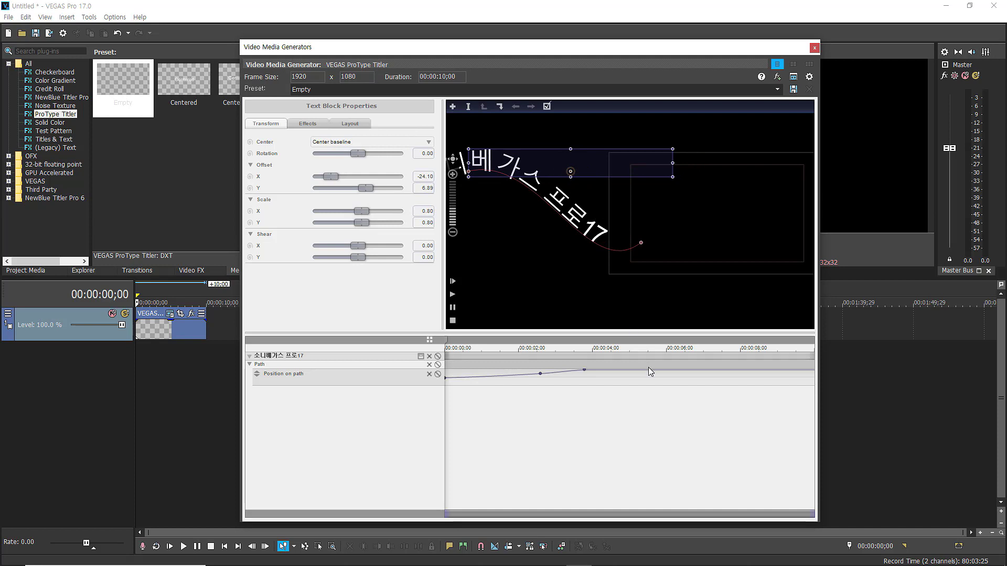
{"action": "left_click", "coordinate": [815, 48]}
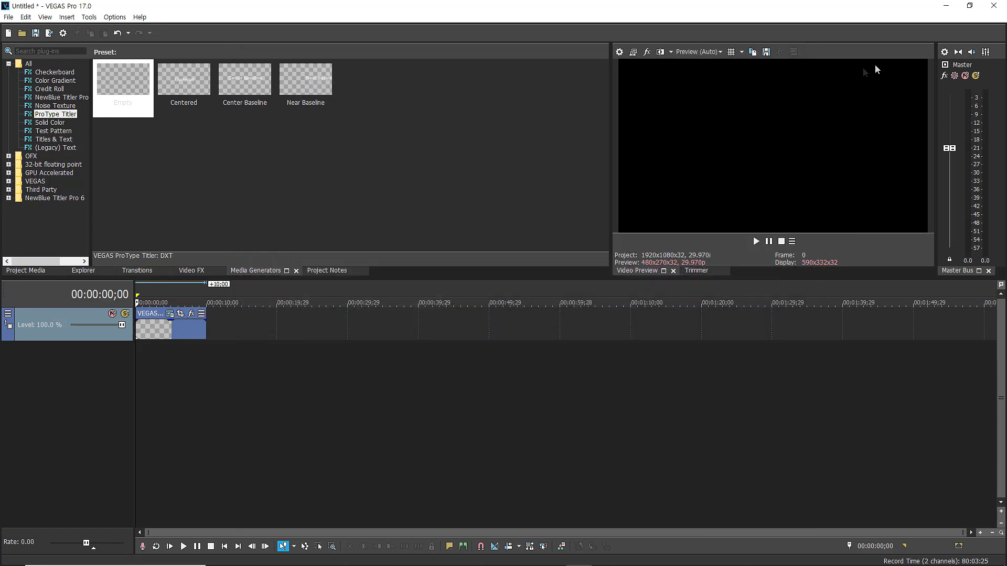
Play the retexted title animation twice from the start of the timeline, stopping playback each time
{"action": "left_click", "coordinate": [756, 241]}
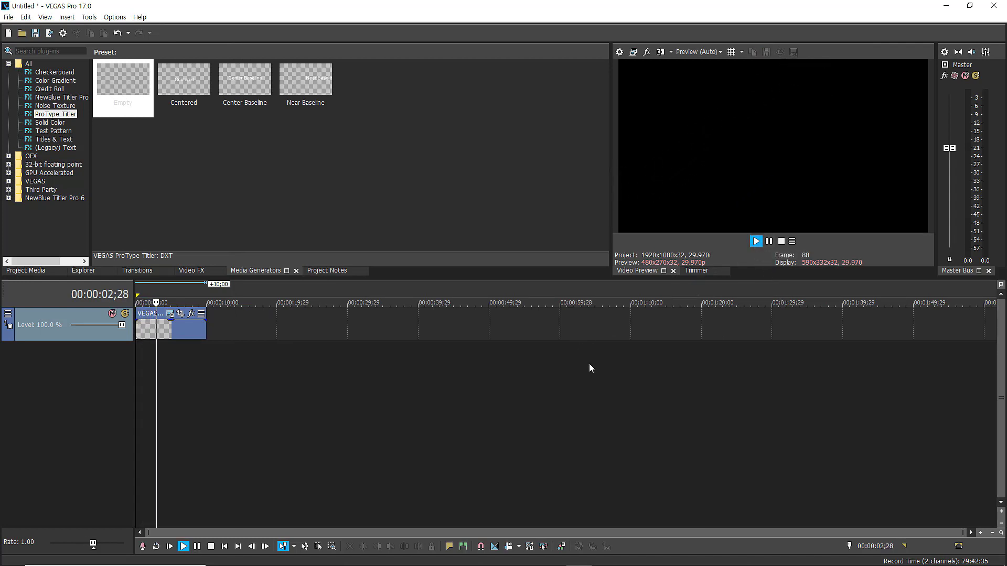
{"action": "left_click", "coordinate": [781, 242]}
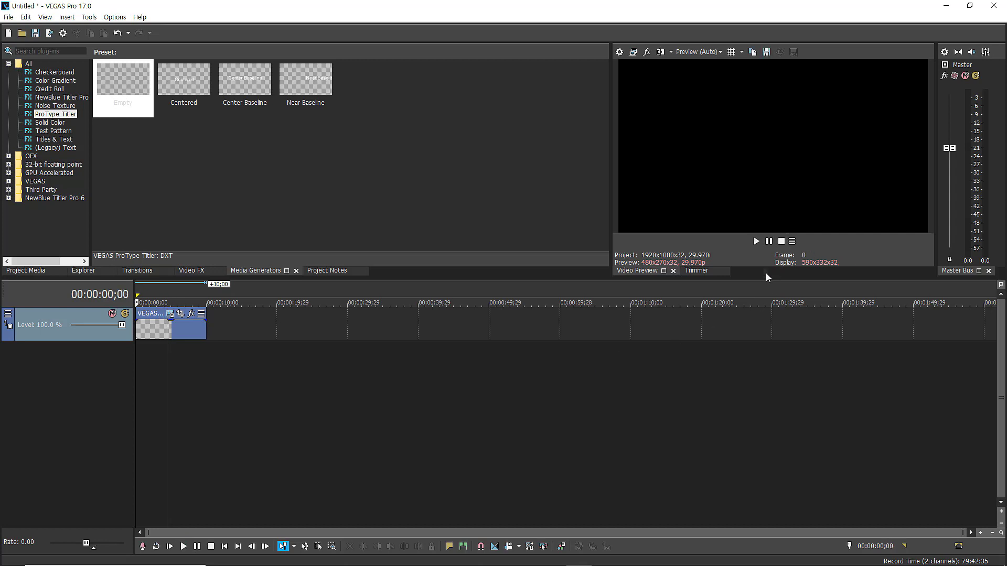
{"action": "left_click", "coordinate": [756, 242]}
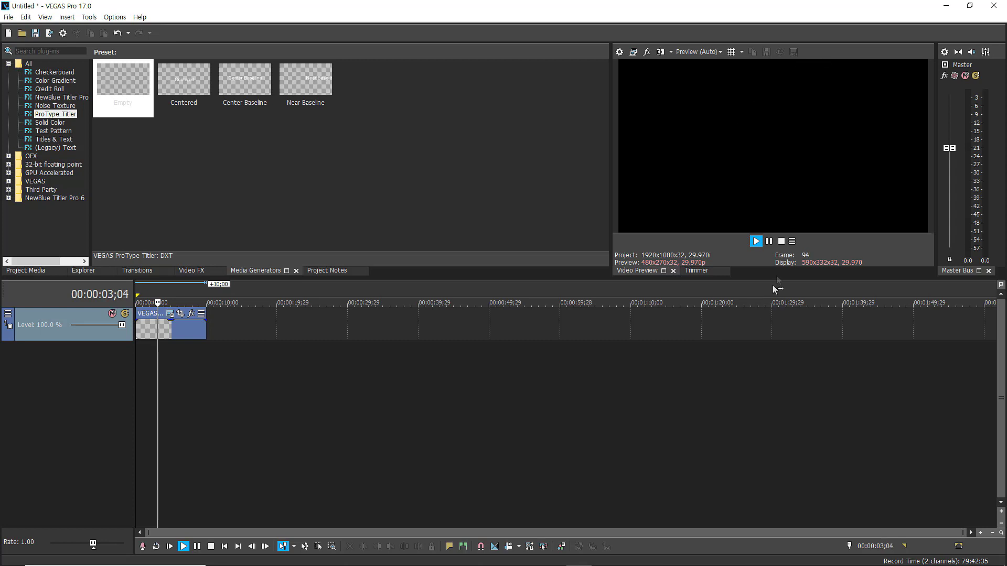
{"action": "left_click", "coordinate": [781, 242]}
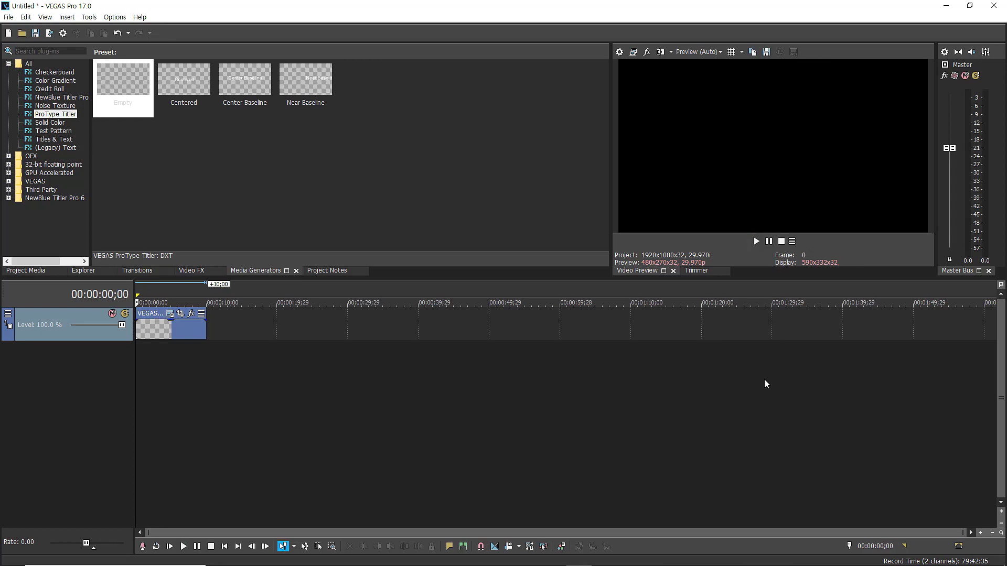
Reopen the title's generator, select the whole "소니베가스 프로17" text and set its font size to 2
{"action": "left_click", "coordinate": [170, 314]}
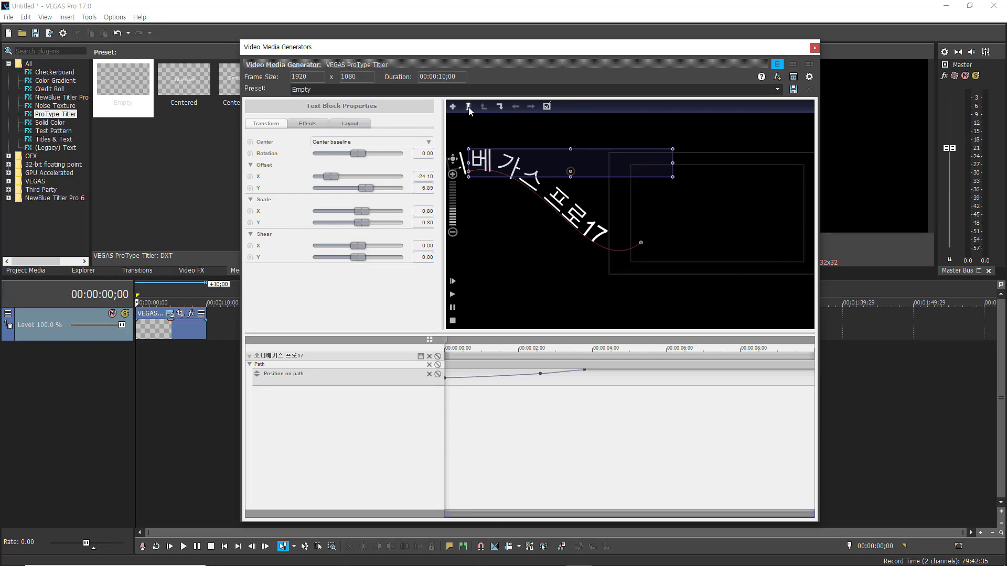
{"action": "double_click", "coordinate": [566, 286]}
{"action": "left_click_drag", "start_coordinate": [607, 241], "coordinate": [677, 236]}
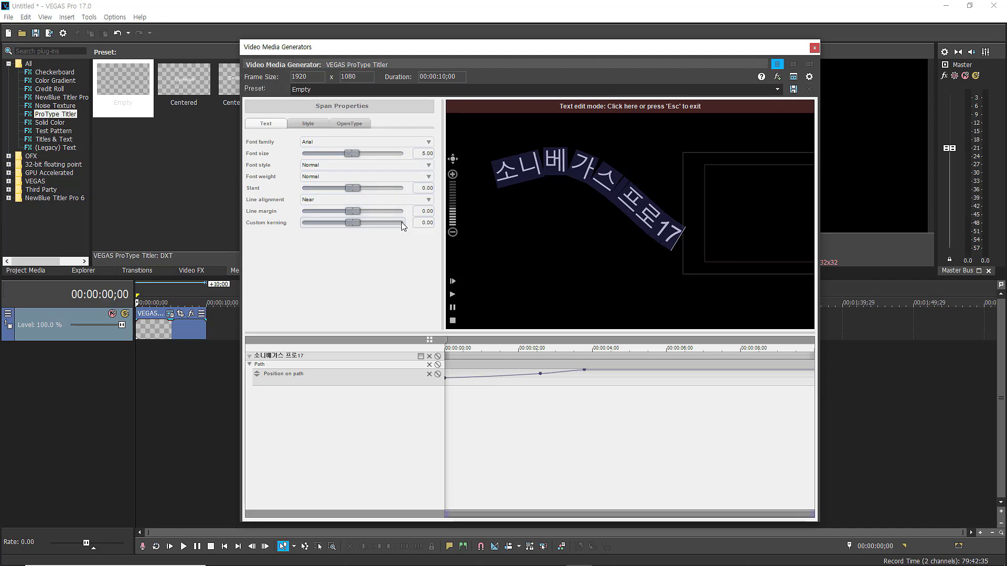
{"action": "mouse_move", "coordinate": [353, 154]}
{"action": "left_mouse_down"}
{"action": "mouse_move", "coordinate": [327, 157]}
{"action": "mouse_move", "coordinate": [336, 162]}
{"action": "left_mouse_up"}
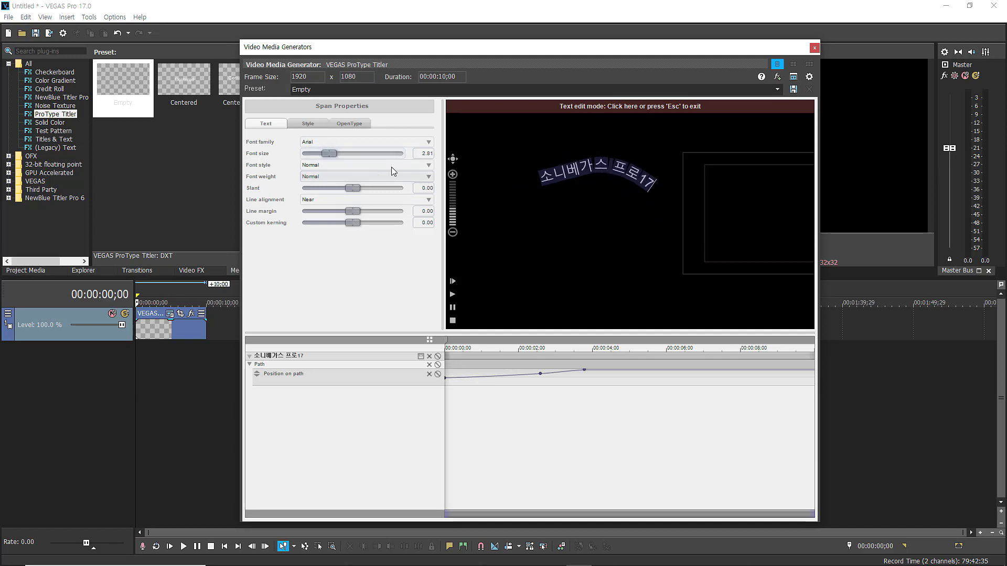
{"action": "double_click", "coordinate": [424, 153]}
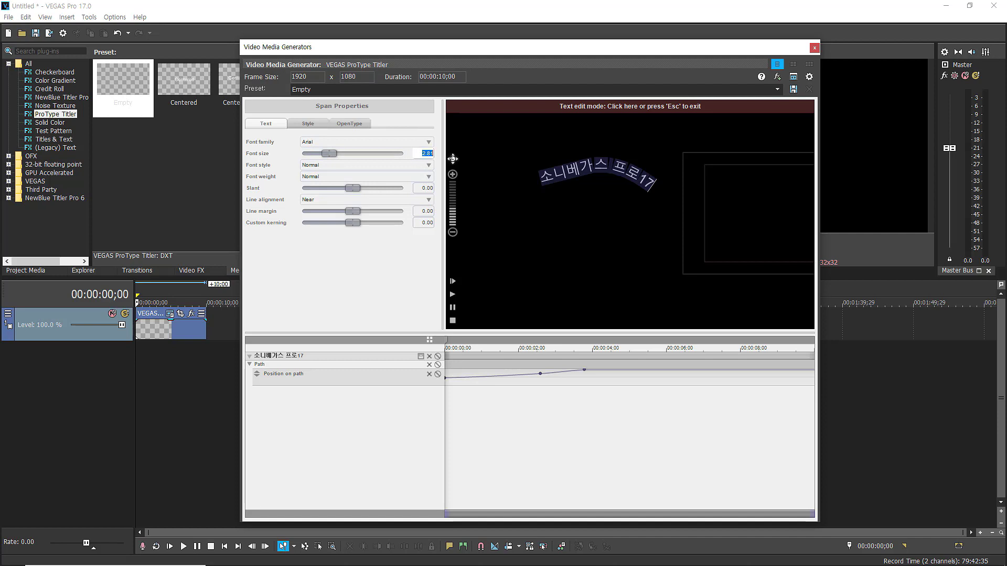
{"action": "type", "text": "2"}
{"action": "key", "text": "Return"}
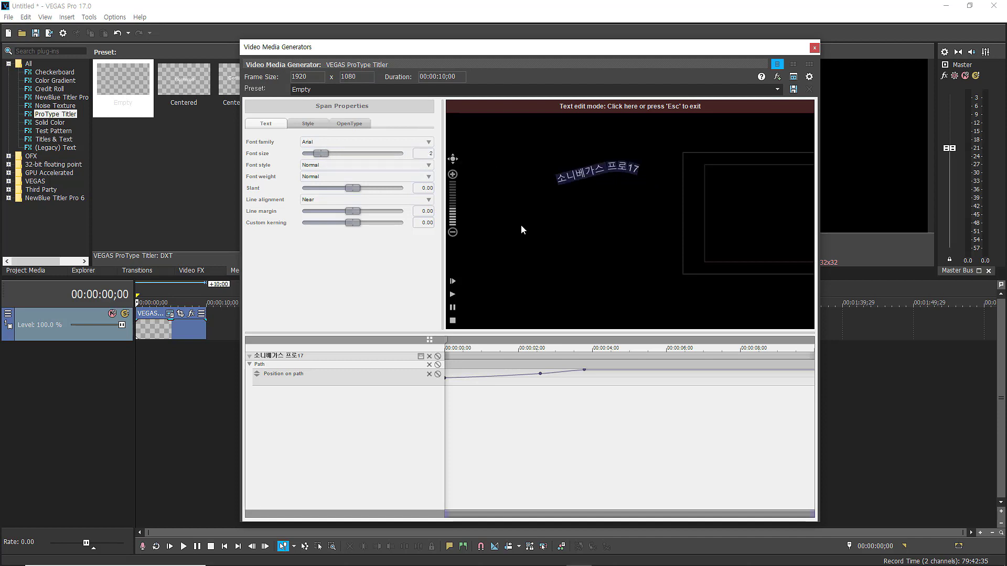
Leave text editing, shift the reduced text block to an offset of about X -18.1, Y 6.1, and close the generator
{"action": "left_click", "coordinate": [666, 109]}
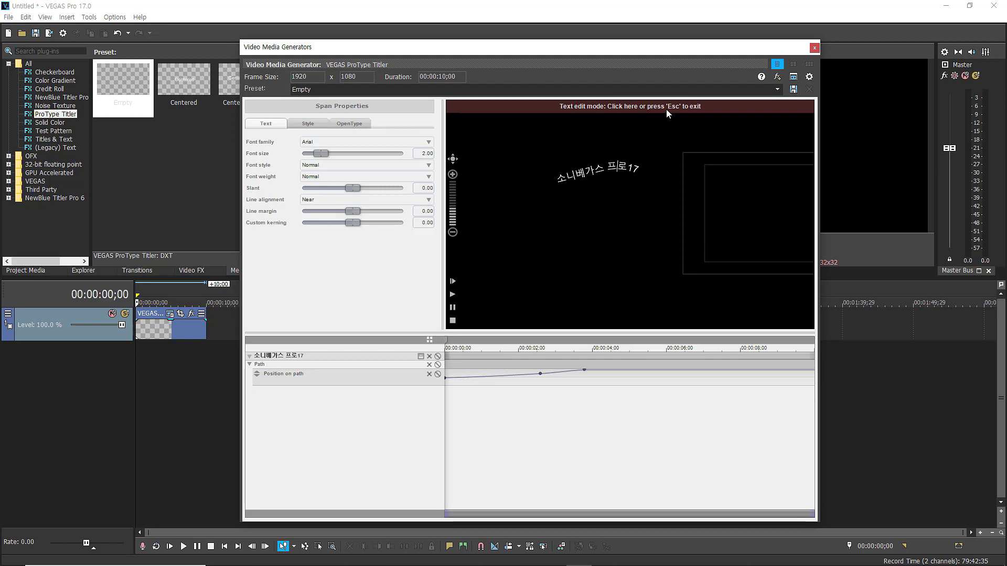
{"action": "left_click_drag", "start_coordinate": [630, 170], "coordinate": [666, 175]}
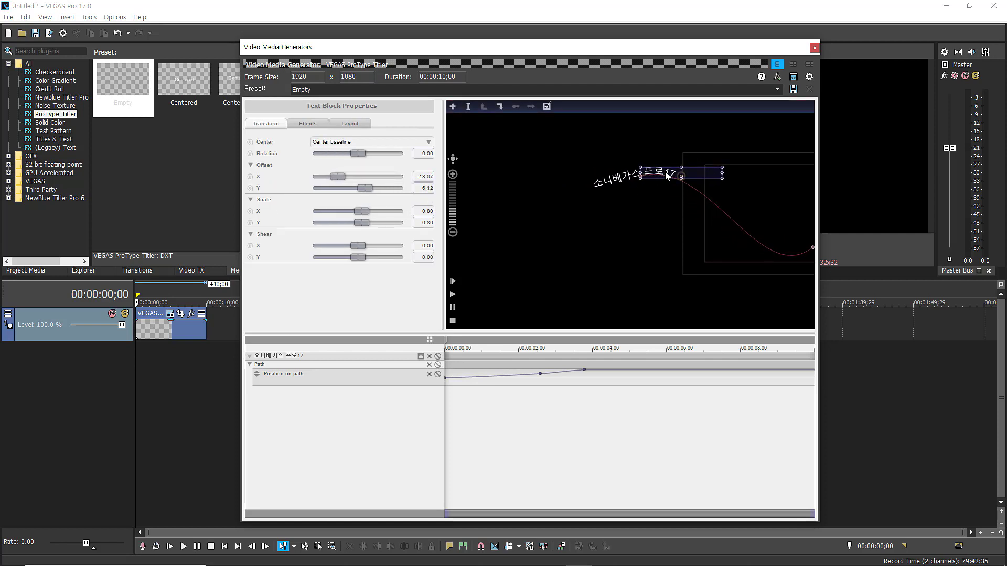
{"action": "left_click", "coordinate": [814, 48]}
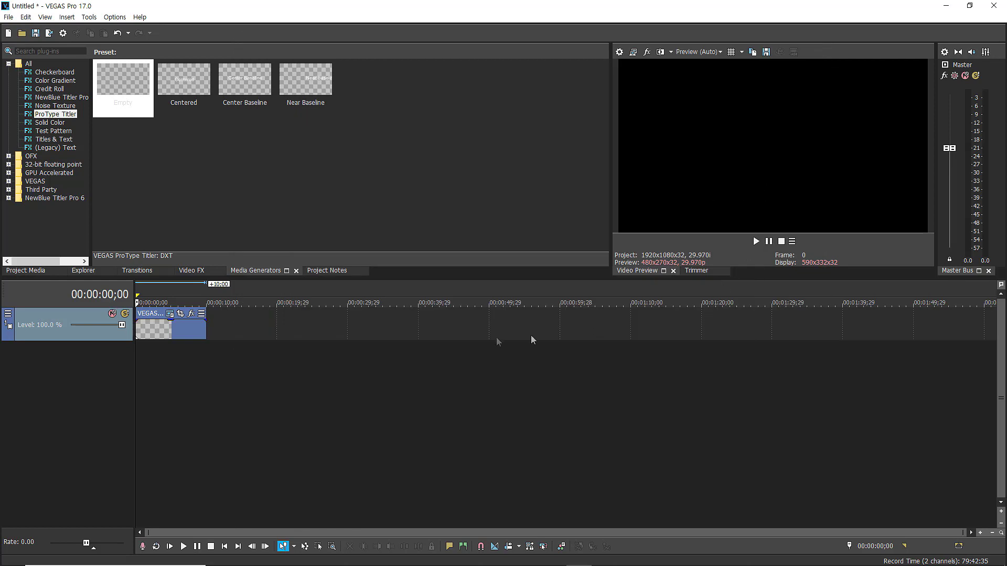
Play the title animation once from the start to check the smaller text, and stop playback
{"action": "left_click", "coordinate": [755, 241]}
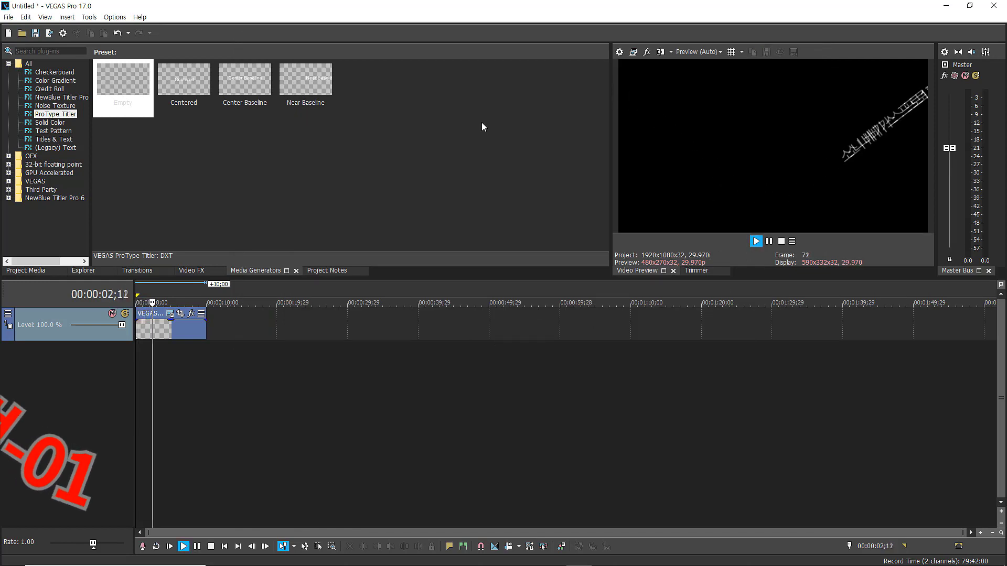
{"action": "left_click", "coordinate": [781, 241]}
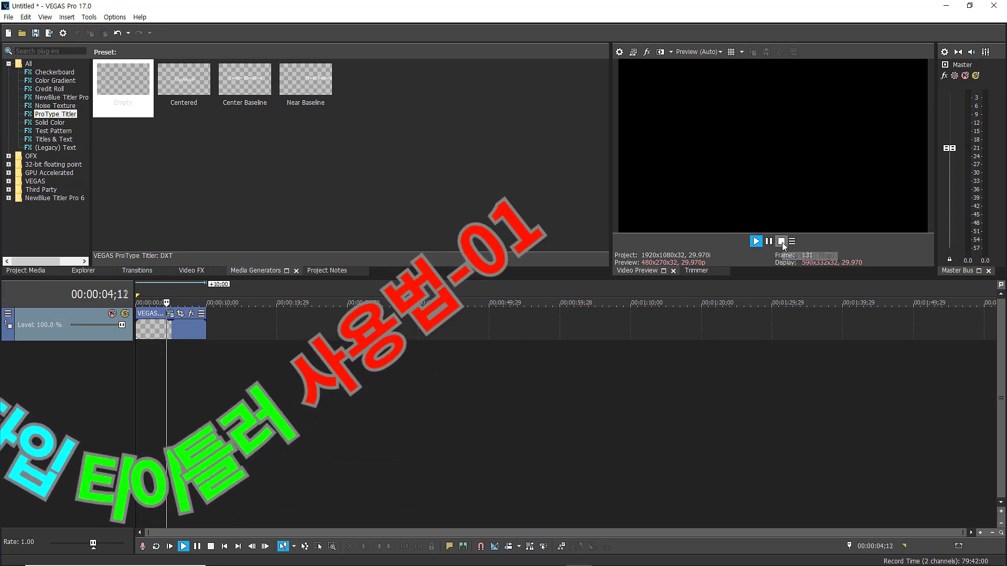